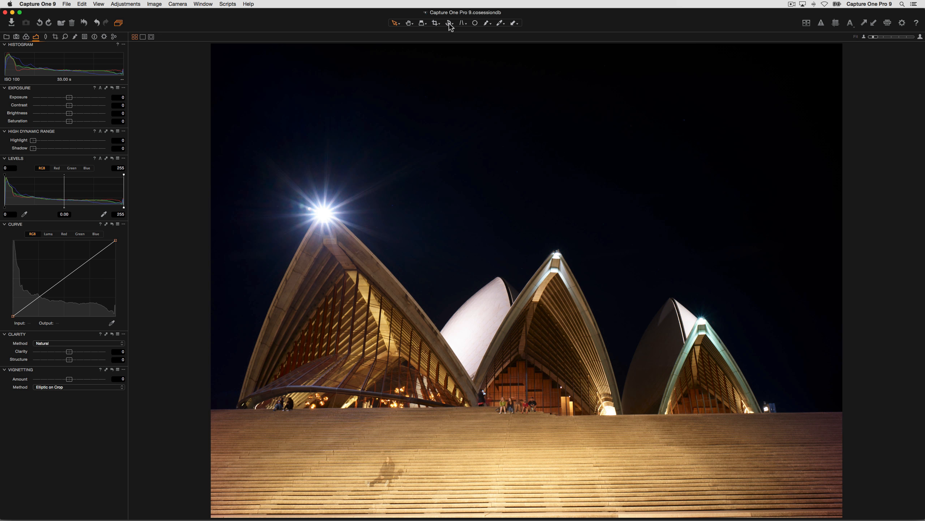
Step: Straighten the photo along the horizontal line of the steps with the Straighten tool
left_click(451, 24)
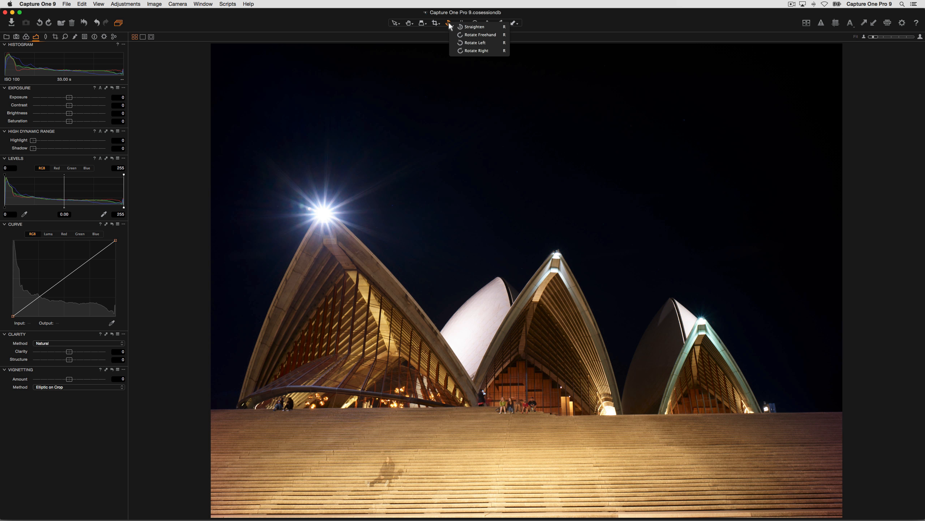
left_click(495, 28)
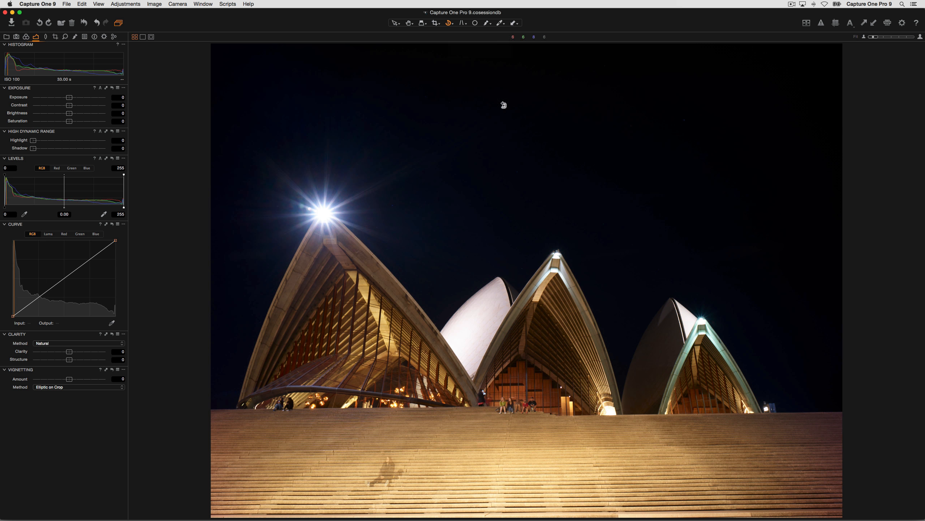
left_click_drag(222, 434, 859, 427)
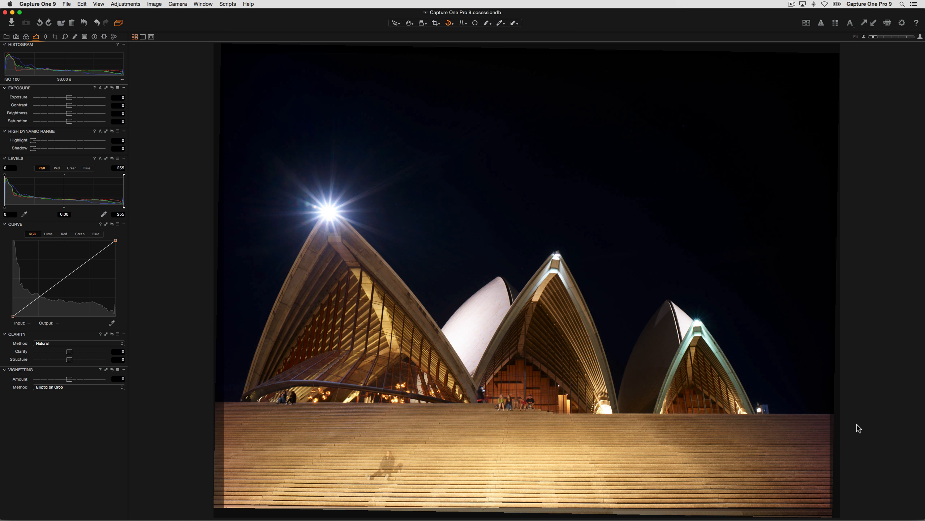
Step: Check the level of the top step by aligning a horizontal guide with it, and hide the guides again
left_click(837, 25)
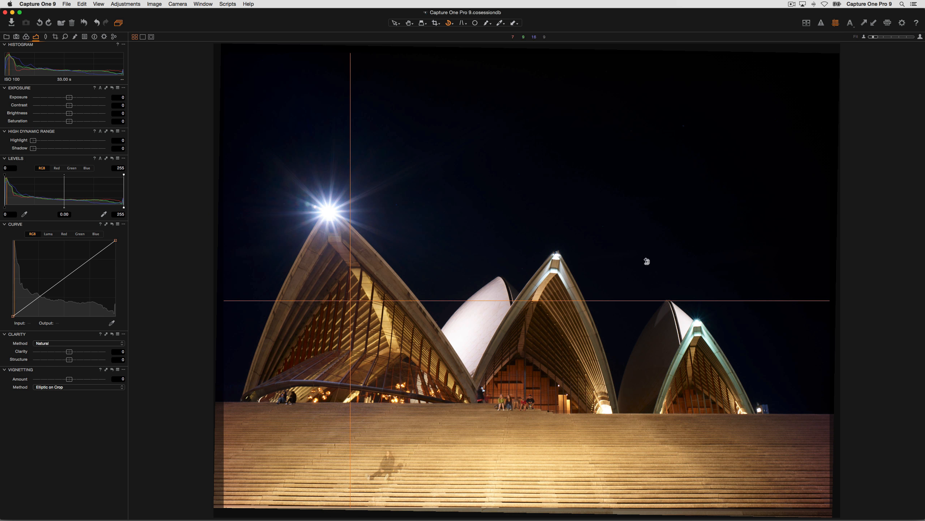
left_click_drag(612, 299, 600, 412)
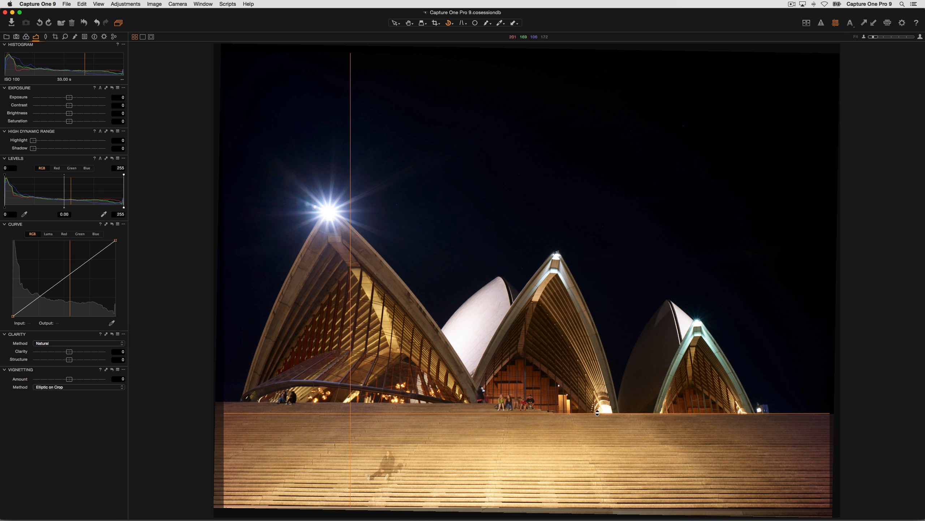
left_click(837, 25)
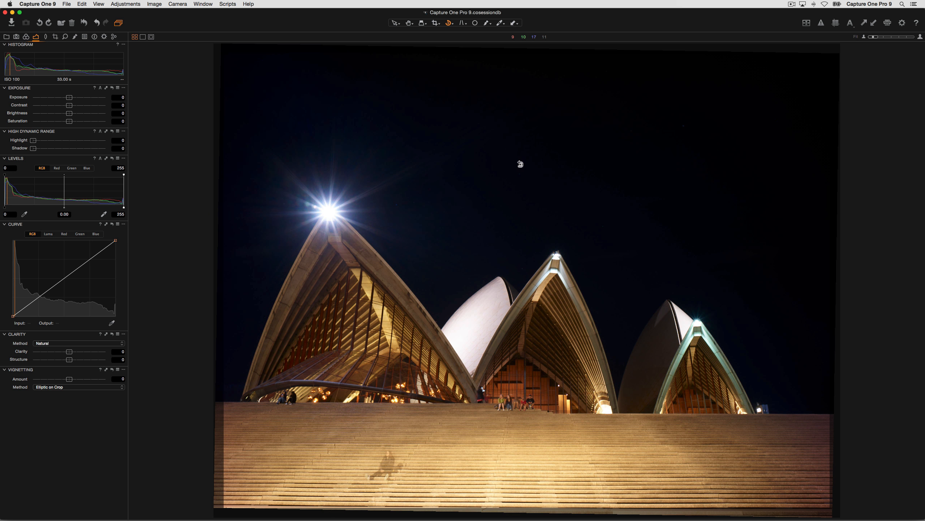
Step: Crop away the lower steps and the upper strip of sky, leaving a frame about 172 × 98 cm
key("c")
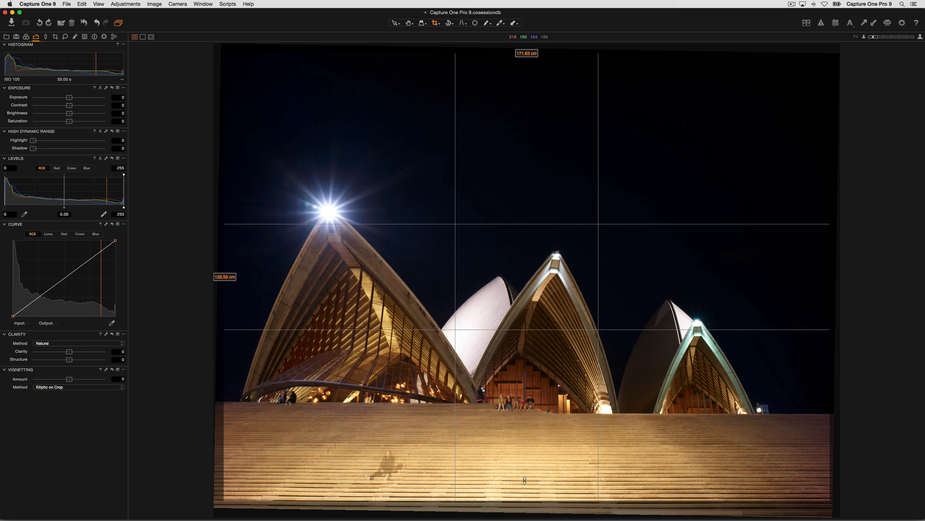
left_click_drag(525, 480, 529, 437)
left_click_drag(570, 53, 570, 93)
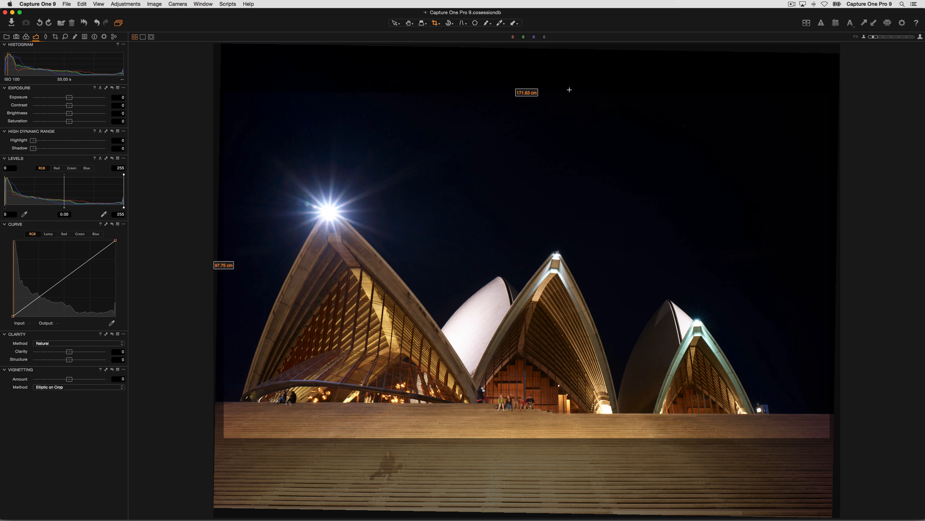
key("v")
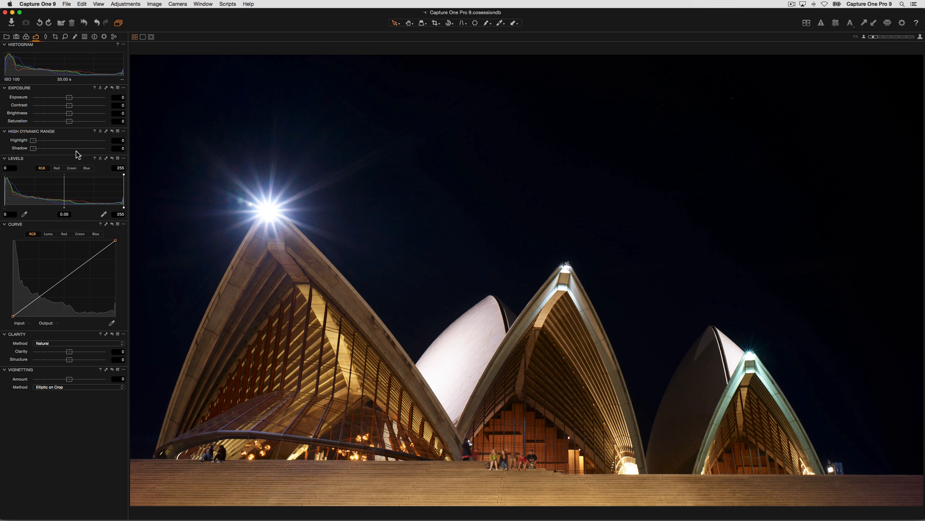
Step: Set High Dynamic Range Highlight to 86 and Shadow to 8, inspecting the white shell's recovered detail
left_click_drag(57, 143, 98, 142)
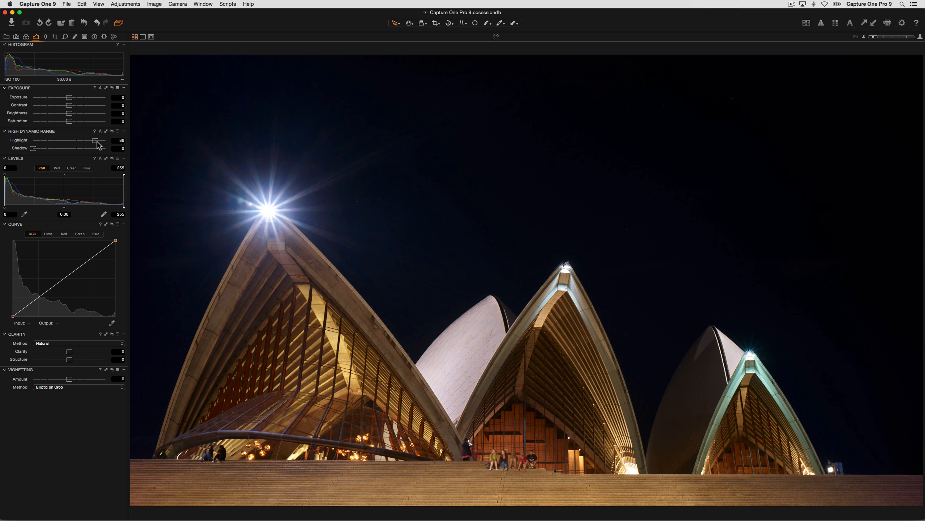
key("h")
left_click(461, 358)
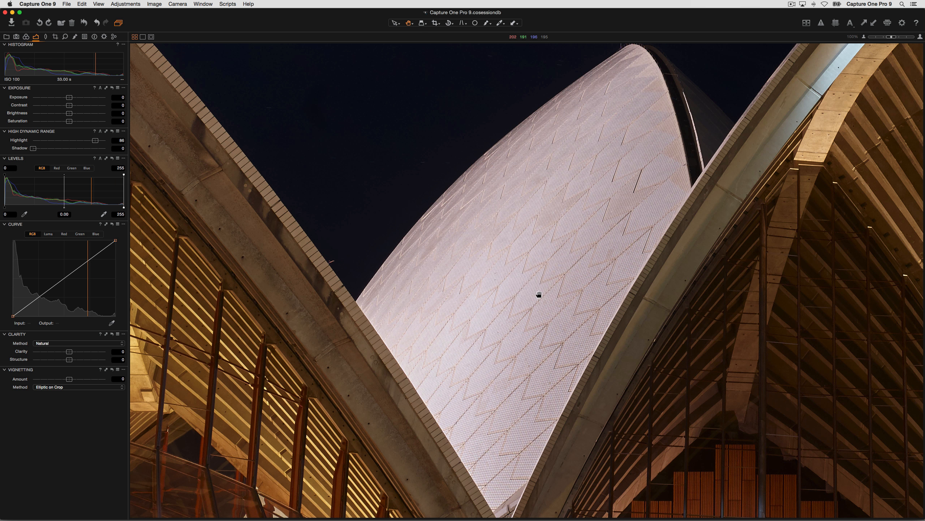
left_click(524, 285)
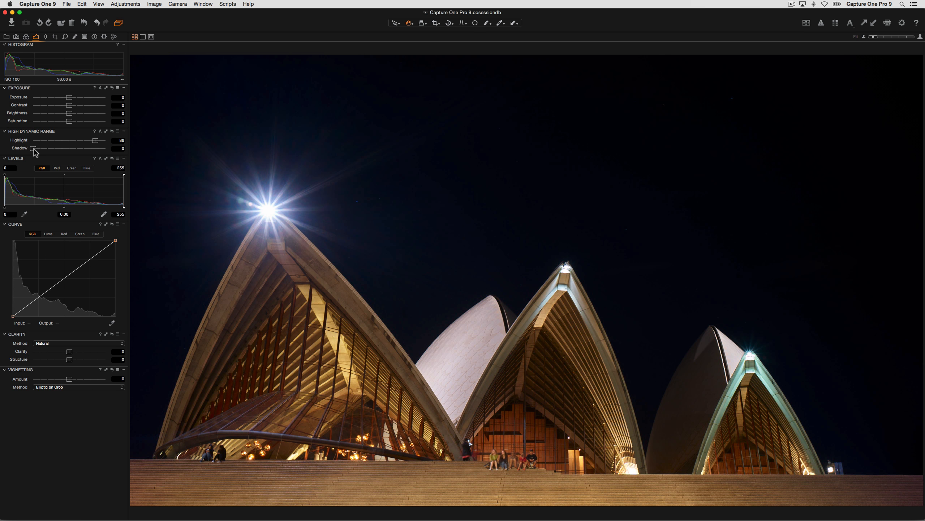
left_click_drag(34, 148, 41, 150)
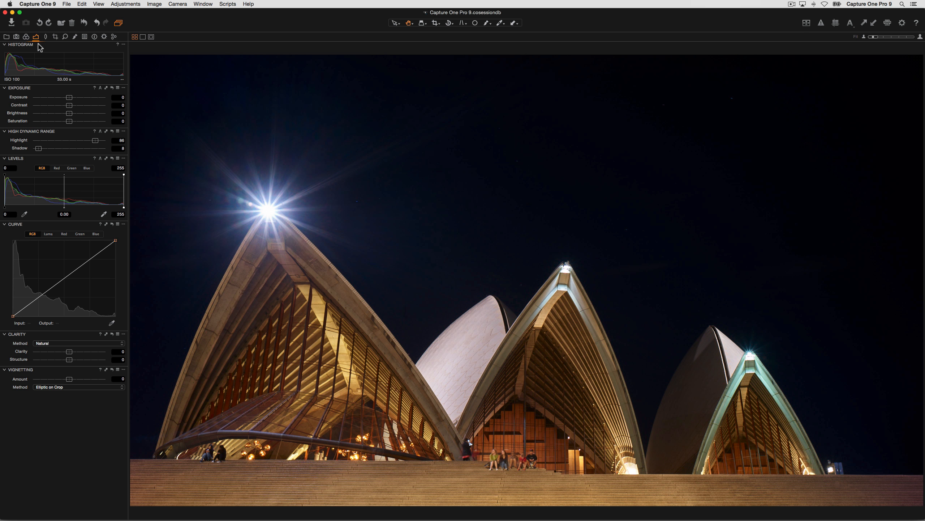
Step: Correct the white balance by sampling neutral areas of the concrete shells, and fine-tune the temperature to 3440 K
left_click(26, 37)
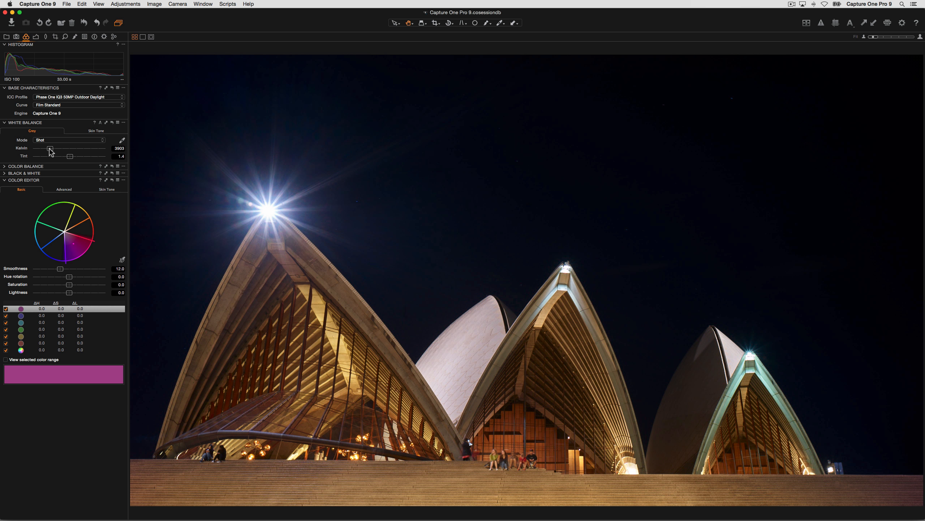
left_click_drag(50, 150, 49, 149)
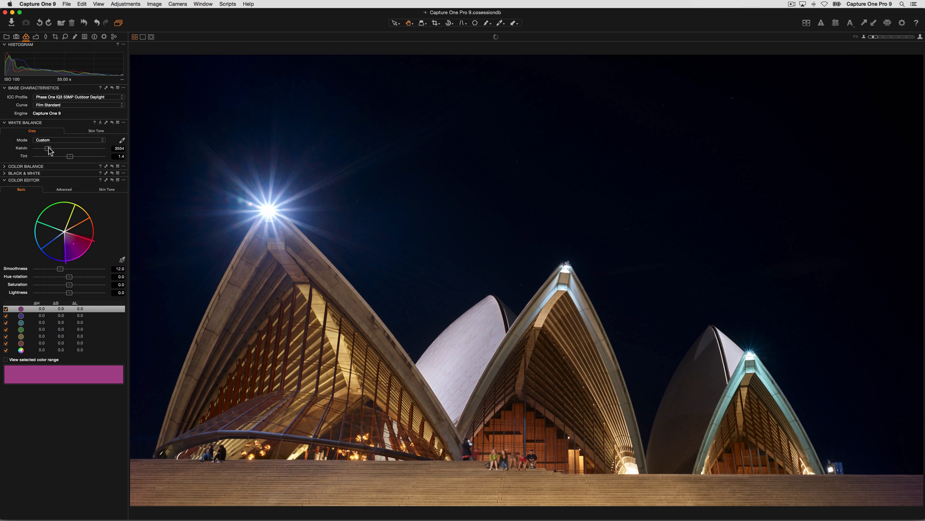
left_click(122, 140)
left_click(532, 318)
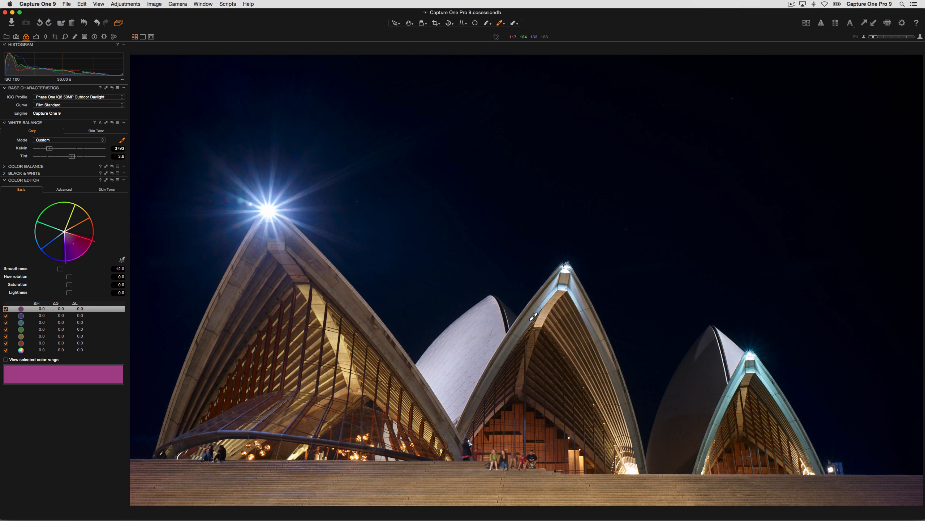
left_click(527, 321)
left_click(581, 289)
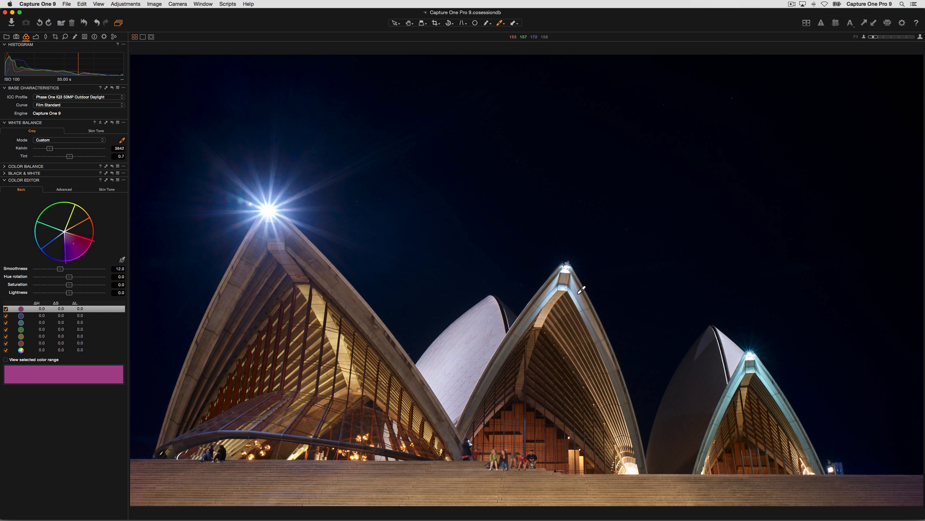
left_click(357, 305)
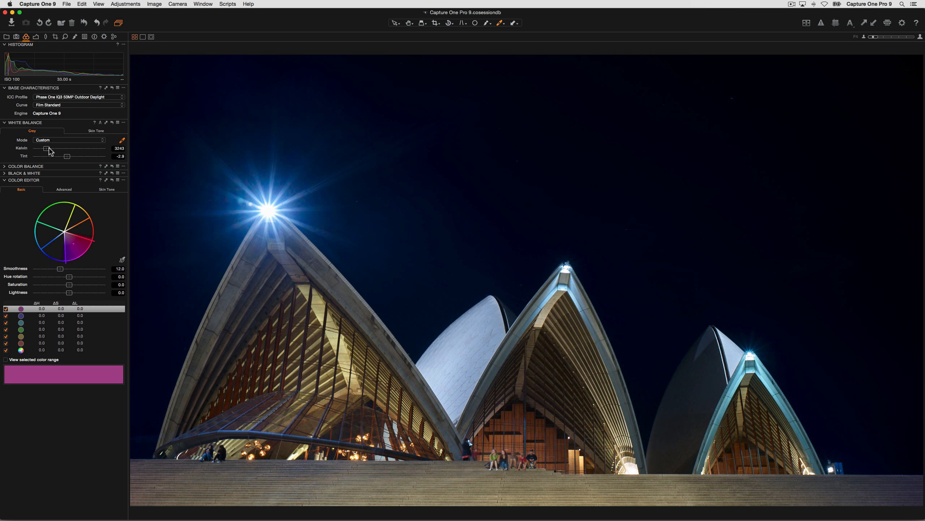
left_click_drag(50, 149, 55, 150)
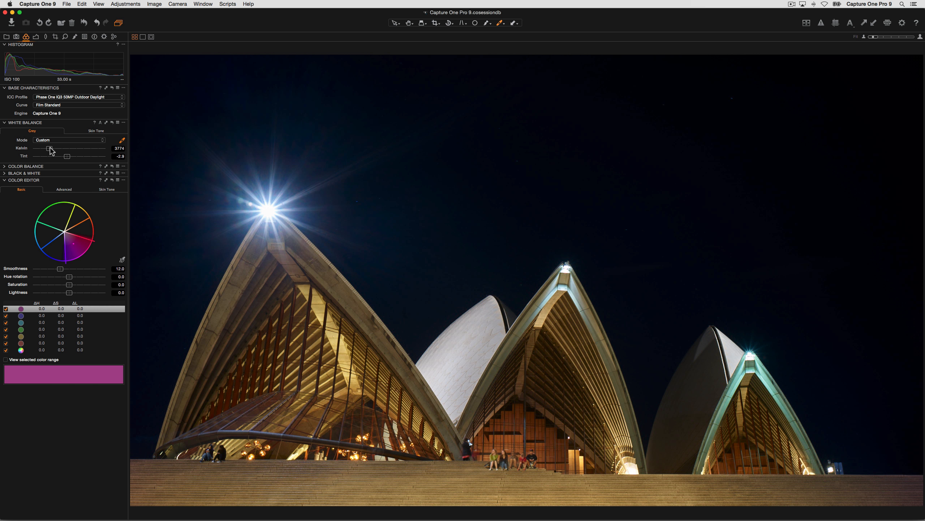
left_click_drag(50, 150, 49, 150)
left_click(348, 288)
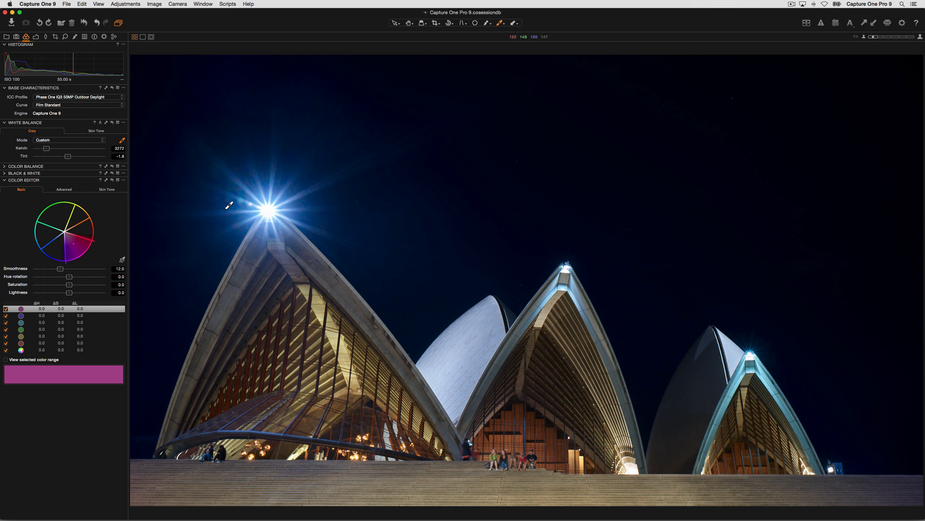
left_click_drag(46, 149, 48, 152)
Step: Remove the brightest star streak in the sky beside the light flare, using Spot Removal of type Spot with radius 33
double_click(361, 208)
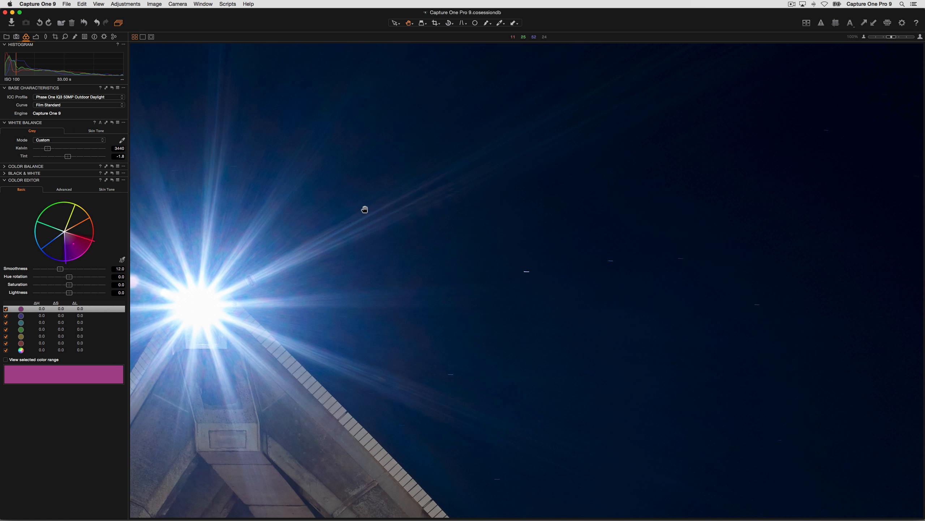
left_click_drag(537, 284, 490, 235)
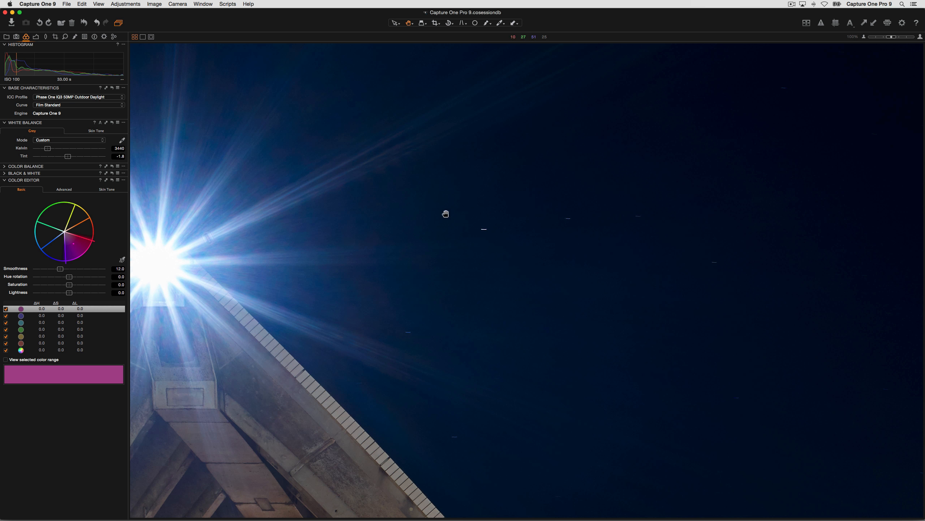
left_click(65, 37)
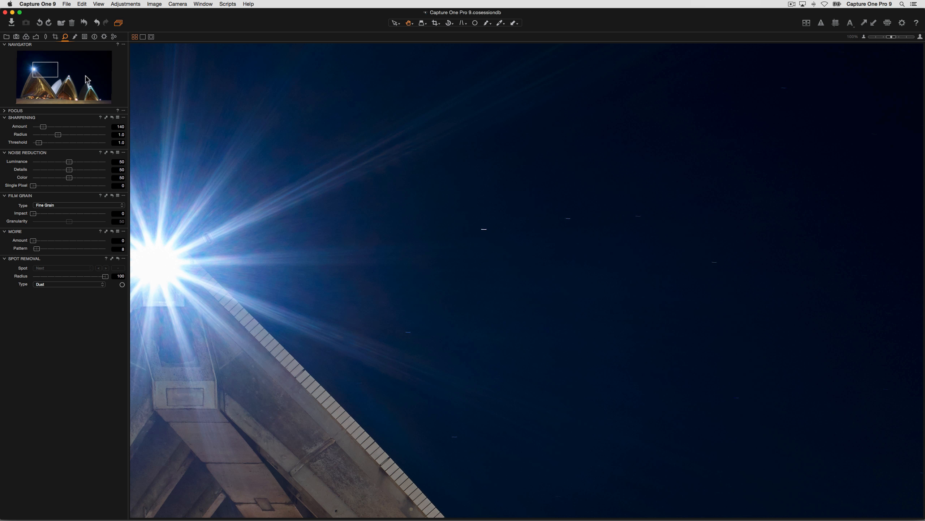
left_click(122, 285)
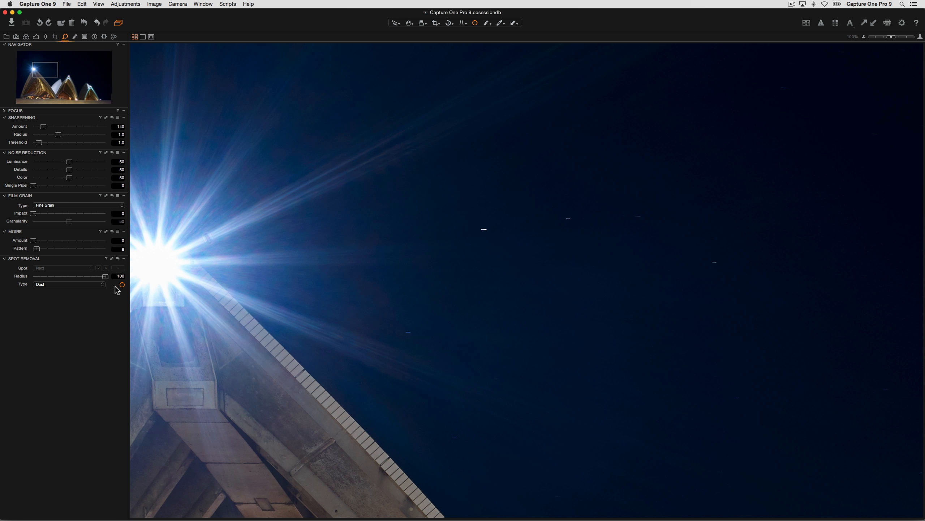
left_click(85, 287)
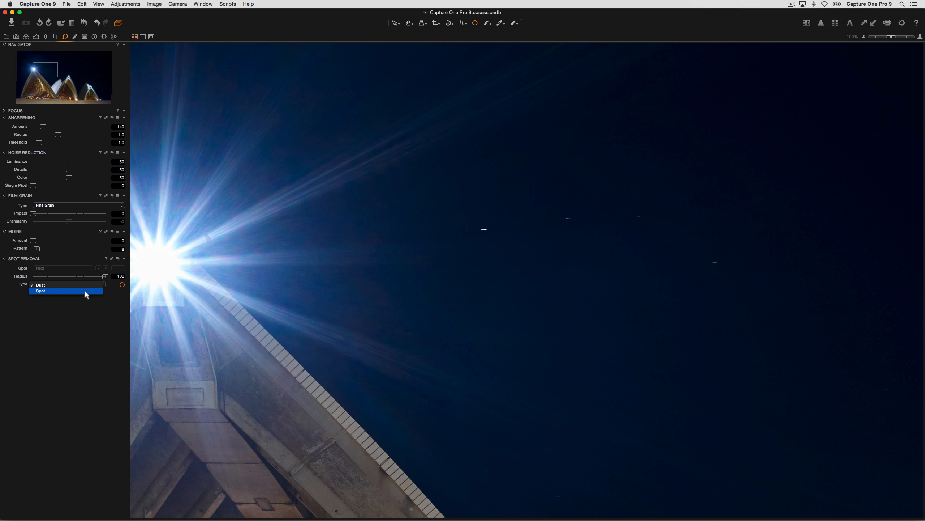
left_click(87, 291)
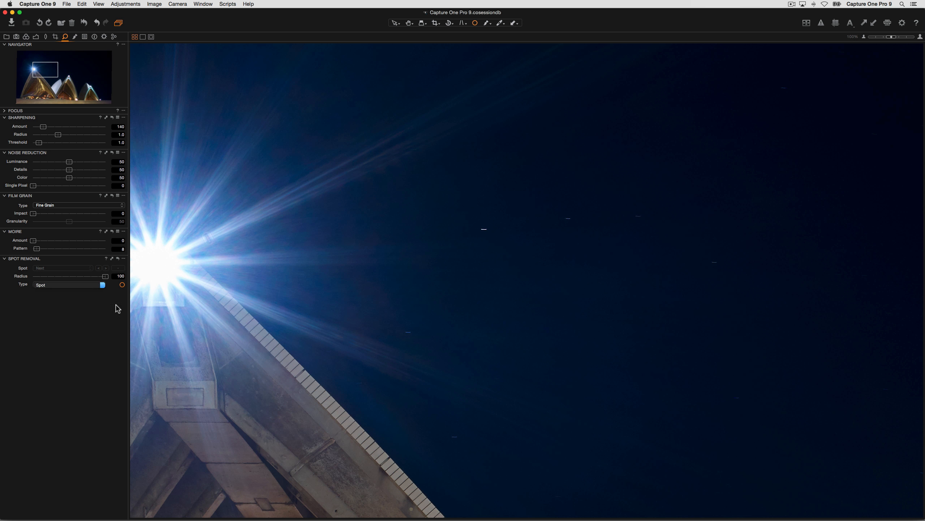
left_click(483, 229)
left_click_drag(511, 252, 493, 238)
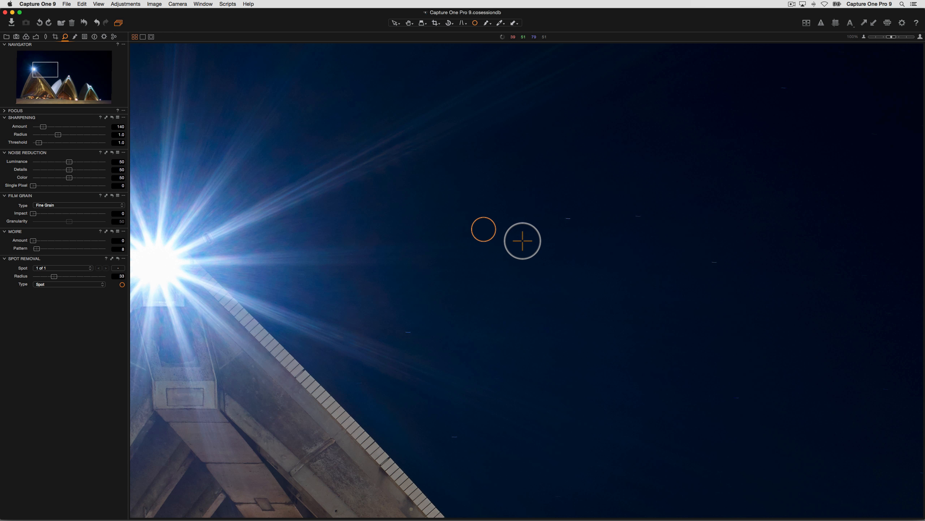
Step: Remove six fainter star streaks in the sky beside the light flare, using a spot radius of 22
left_click(568, 218)
left_click_drag(577, 226, 574, 223)
left_click(641, 216)
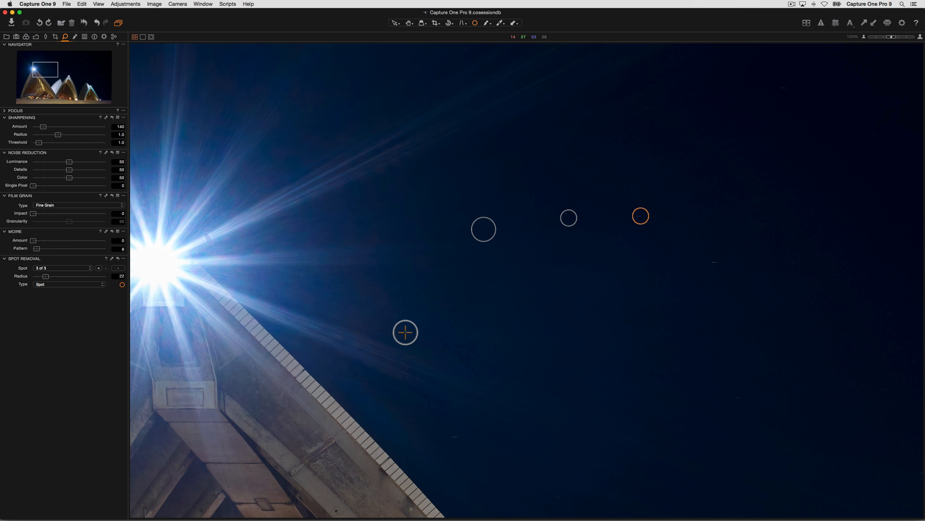
left_click(406, 332)
left_click(456, 436)
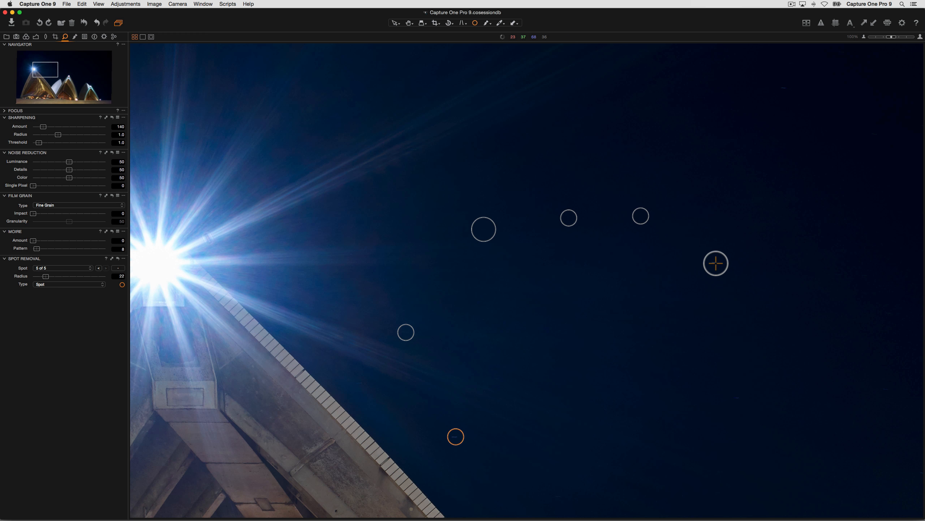
left_click(715, 263)
left_click(739, 398)
Step: Remove five more star streaks, one on the far side of the flare and four in the upper sky, with radius 22
key("space")
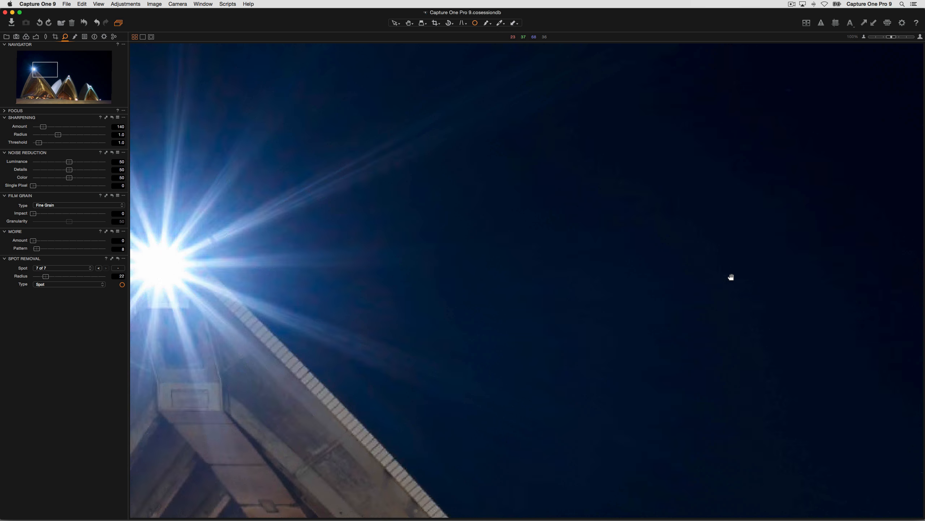
key("super+minus")
key("super+minus")
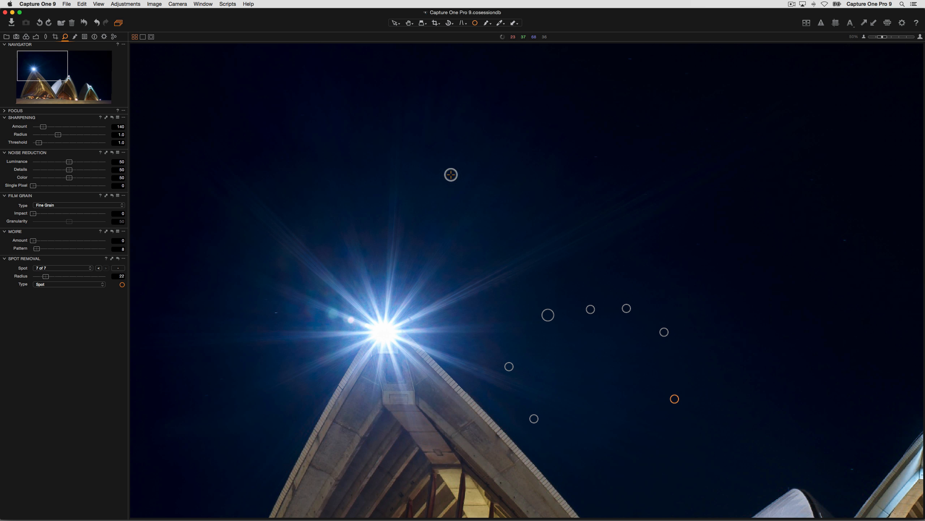
left_click(277, 313)
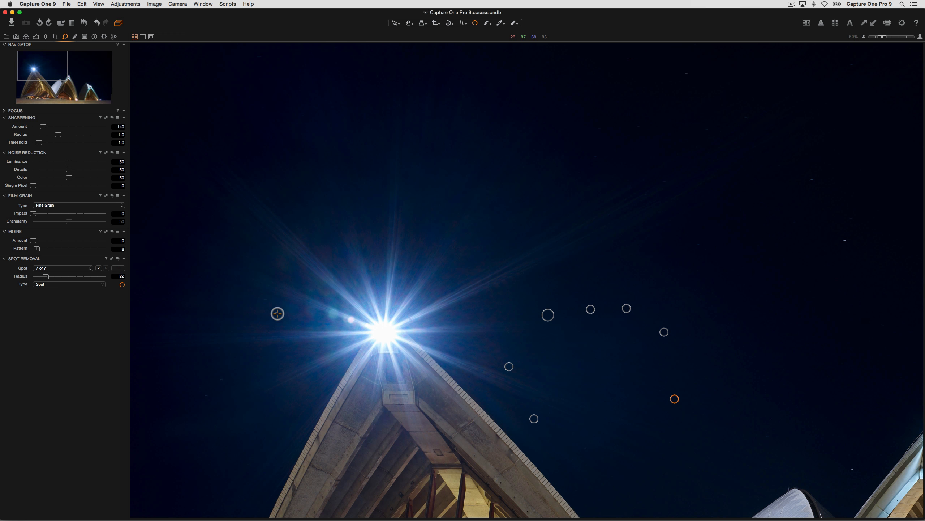
left_click(595, 156)
left_click(639, 125)
left_click(631, 56)
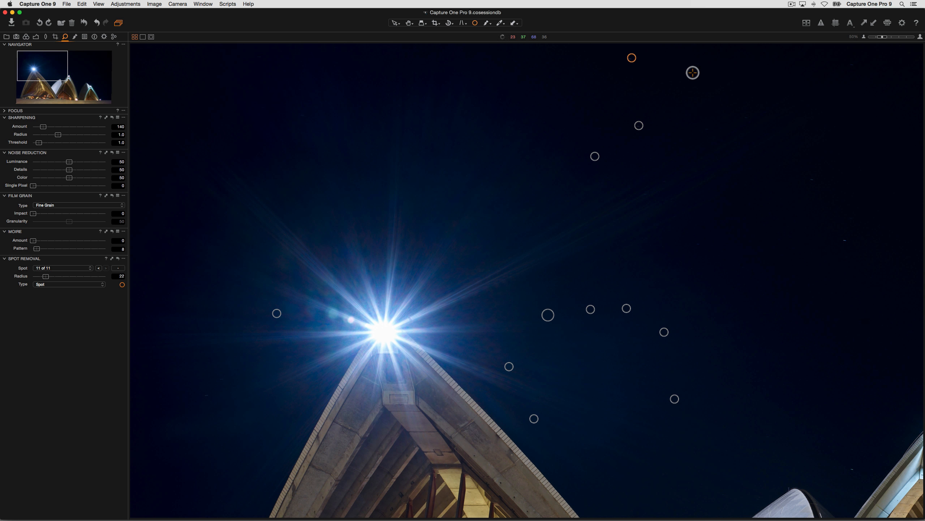
left_click(689, 72)
Step: Remove three star streaks in the sky above the white shell and near the middle shell's peak
left_click_drag(790, 212, 551, 177)
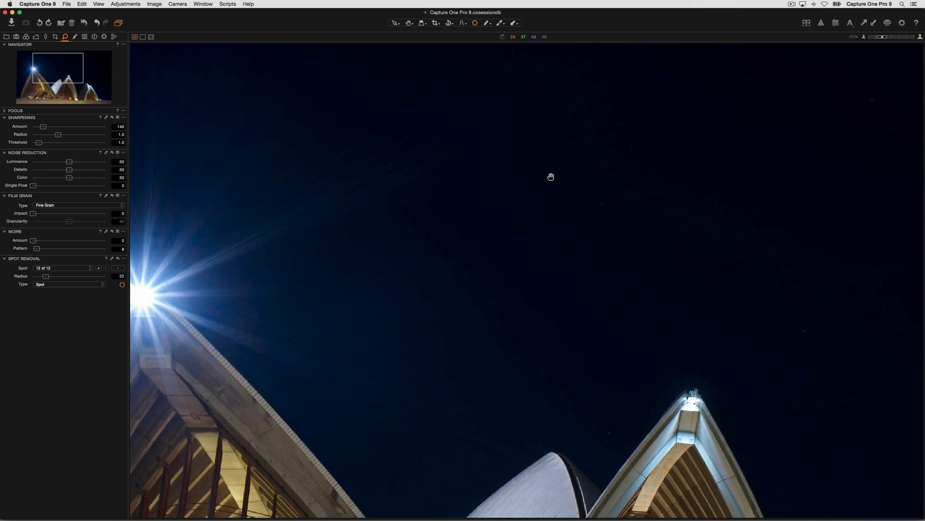
left_click(602, 205)
left_click(570, 145)
left_click(608, 435)
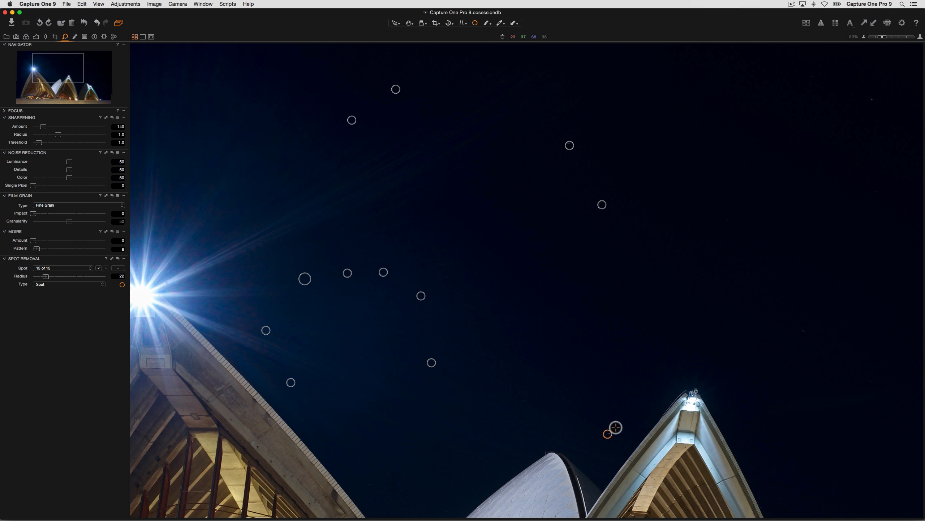
Step: Remove two more star streaks in the sky, one between the middle and smallest shells and one higher up, with radius 22
left_click(804, 333)
left_click(775, 274)
key("super+0")
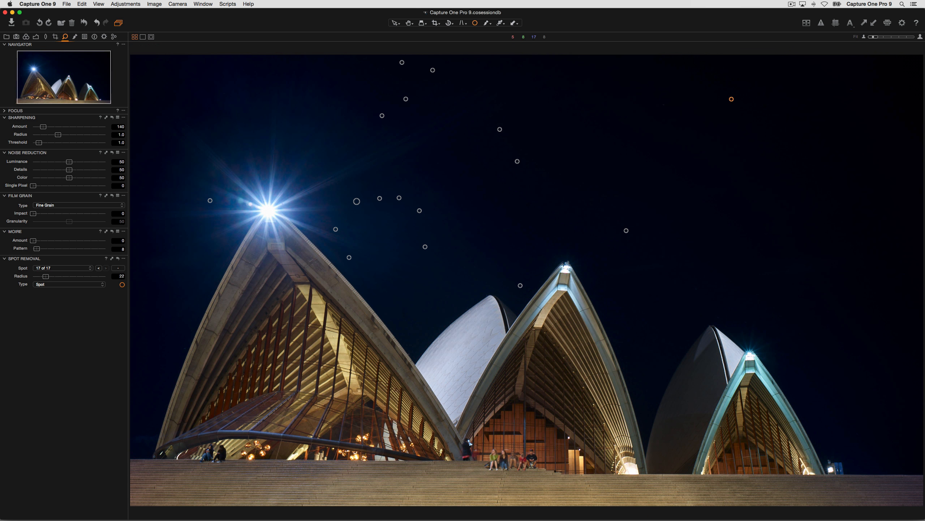
key("v")
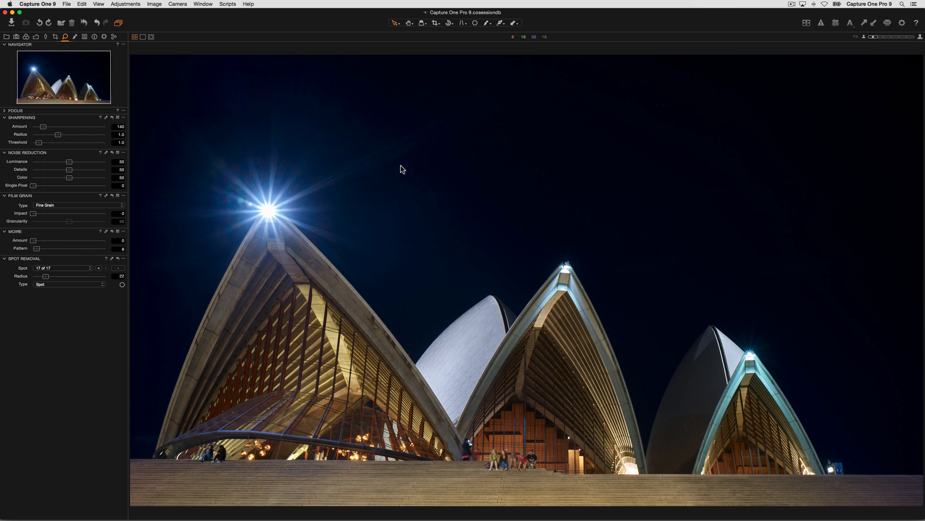
Step: Pick the blue of the night sky in the advanced Color Editor, set its smoothness to 30 and its saturation to -100
left_click(26, 37)
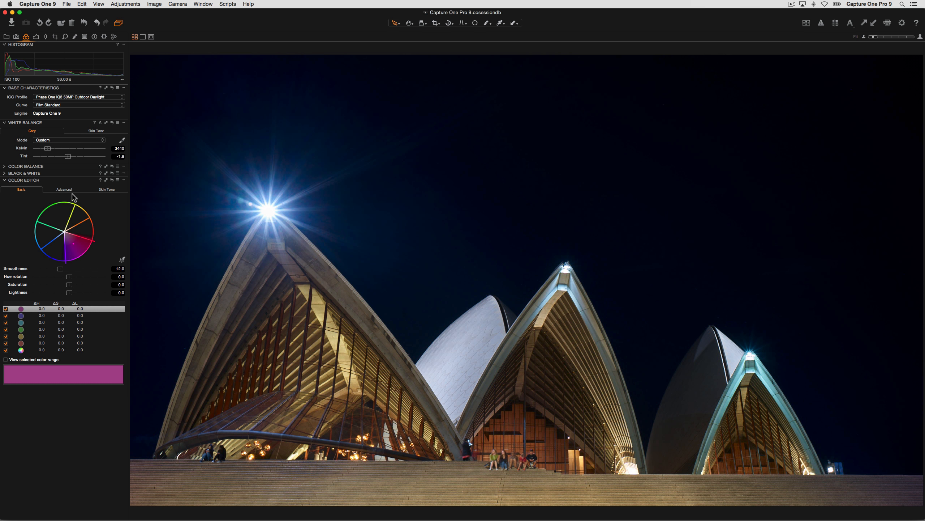
left_click(66, 191)
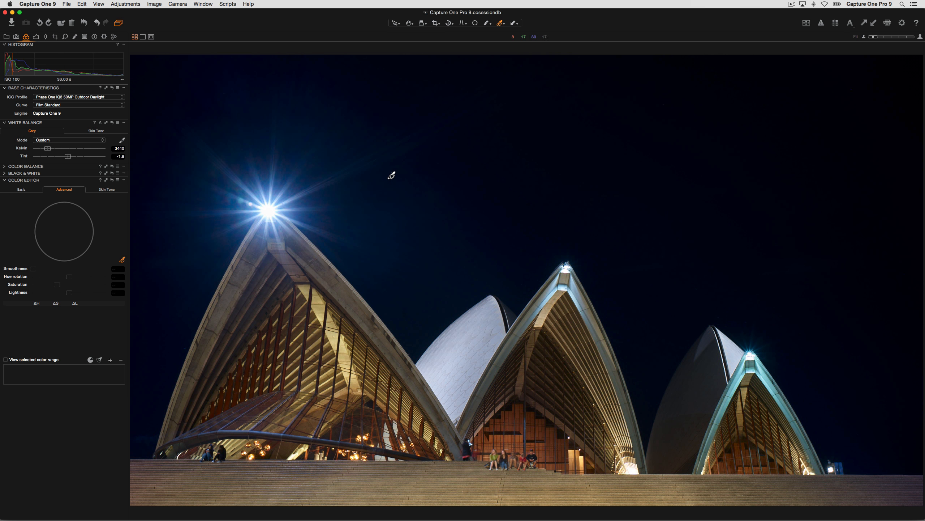
left_click(391, 176)
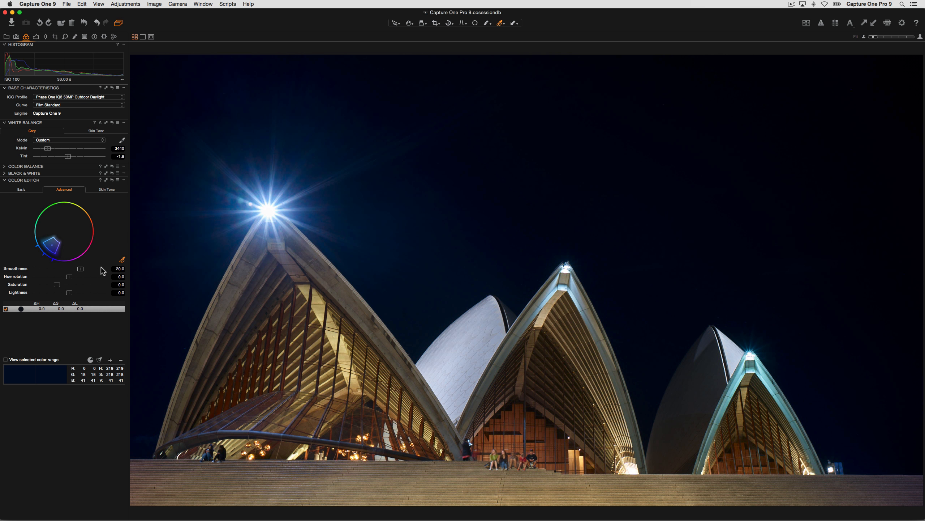
left_click_drag(80, 268, 119, 273)
left_click_drag(57, 286, 18, 286)
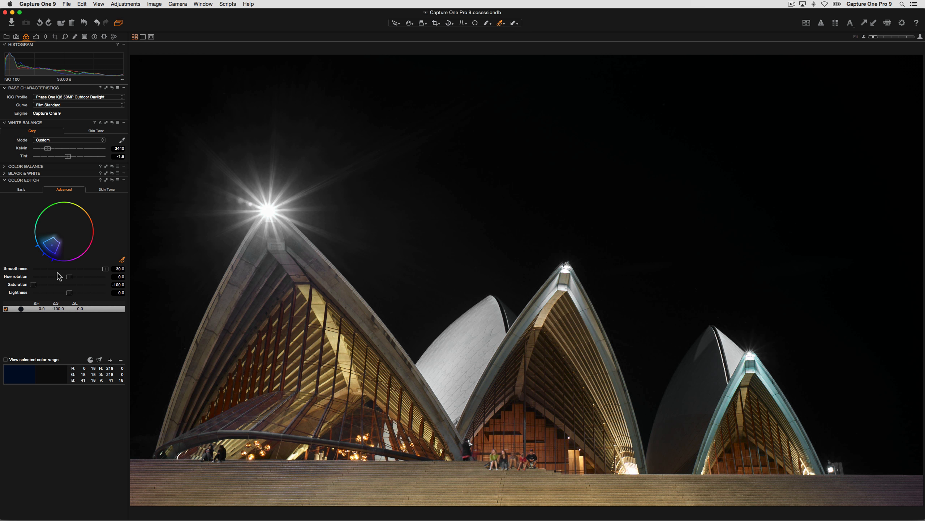
Step: Set Clarity to 29 and Structure to 20, checking the largest shell's stone detail at 100% magnification
left_click(36, 37)
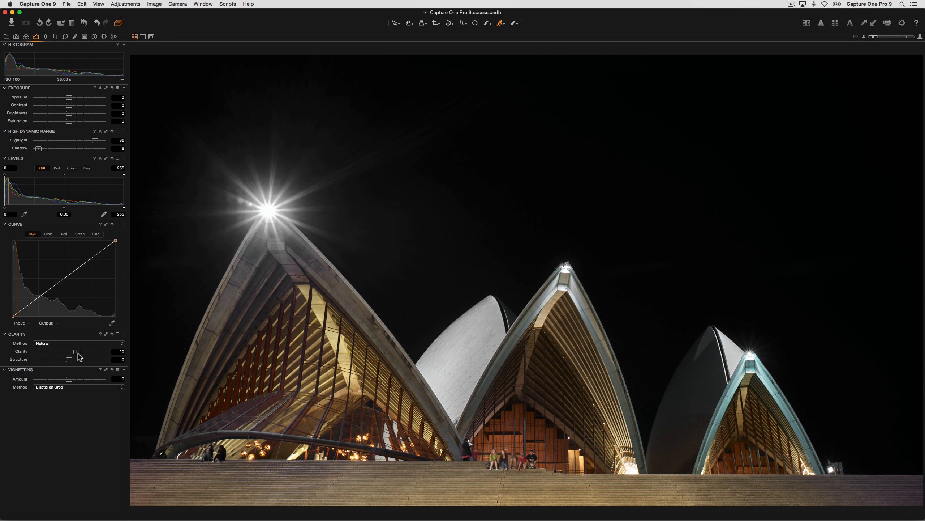
left_click_drag(78, 353, 83, 352)
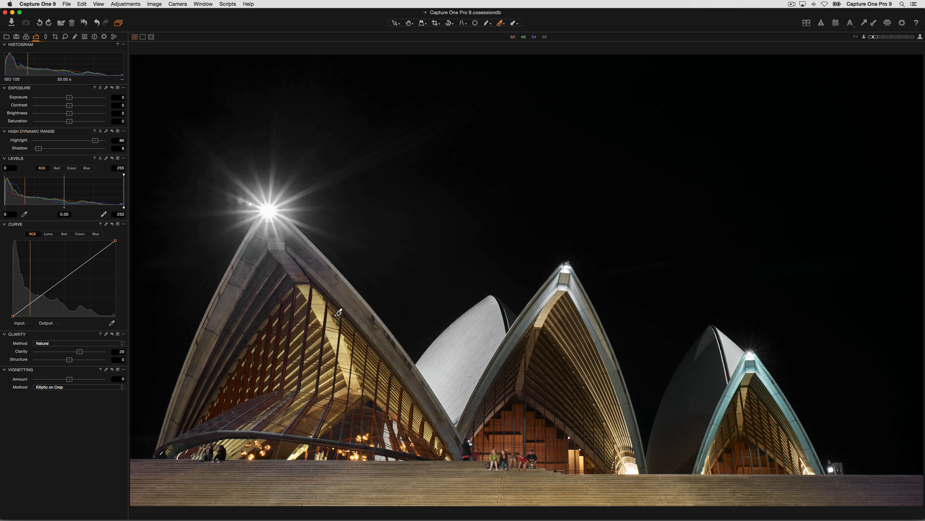
key("h")
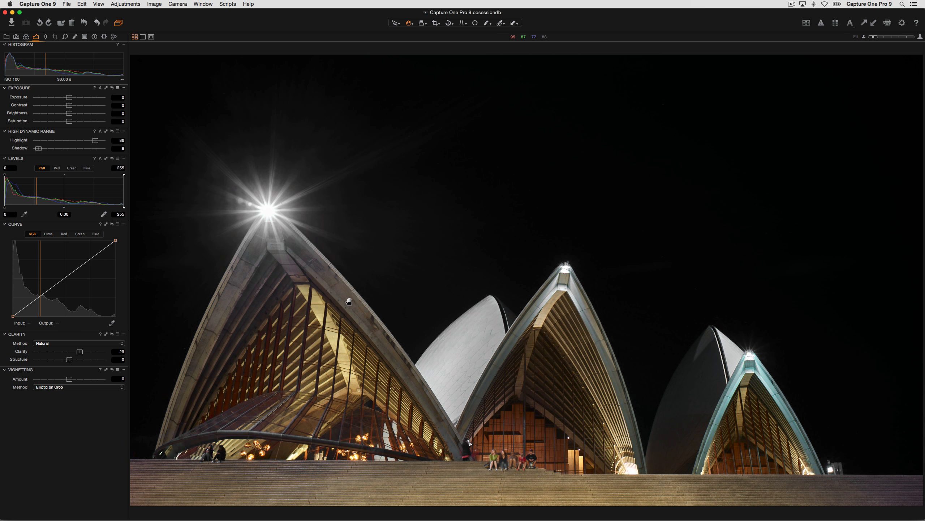
left_click(349, 301)
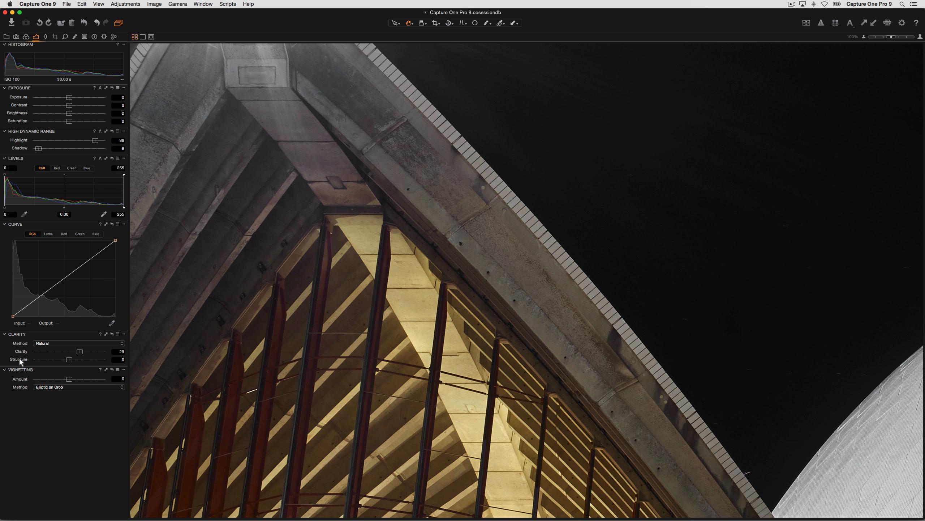
key("super+z")
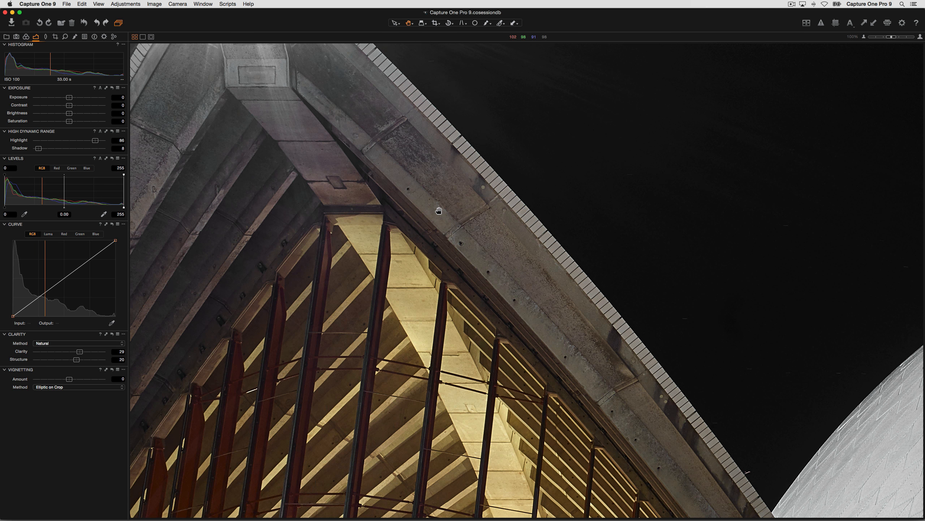
key("super+0")
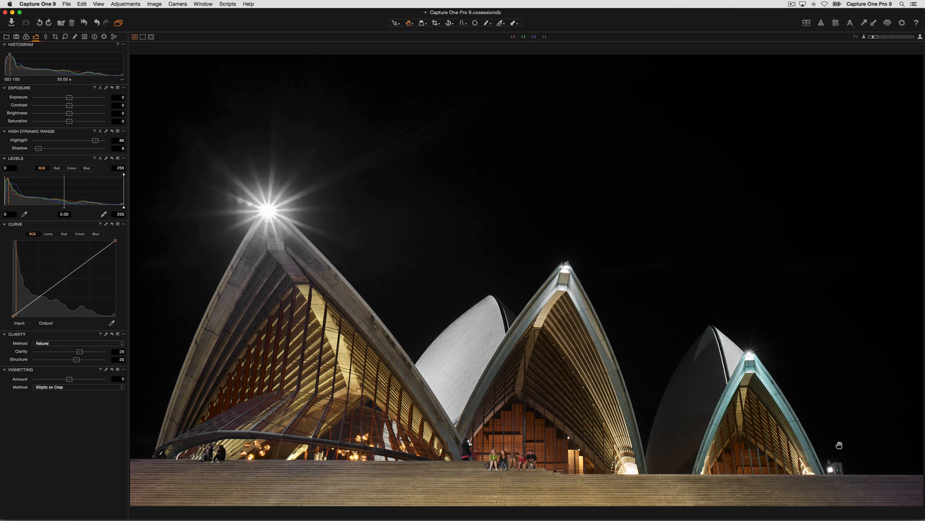
Step: Add a new heal layer to the local adjustments and name it Light
left_click(75, 37)
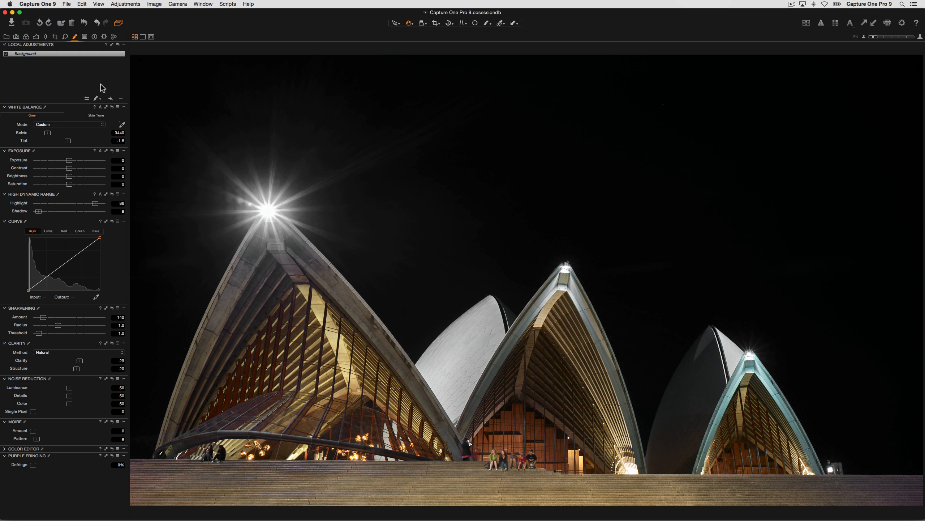
left_click(110, 100)
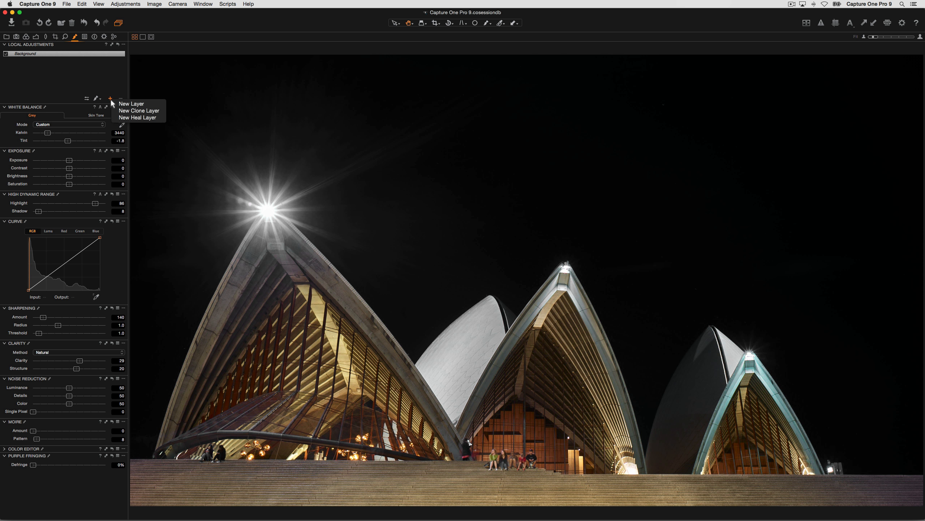
left_click(117, 118)
type("Li")
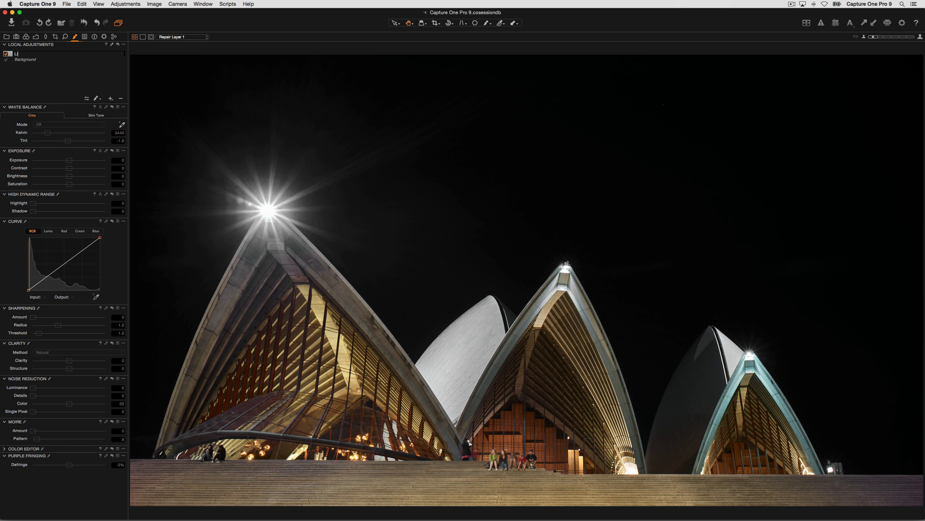
type("ght")
key("Return")
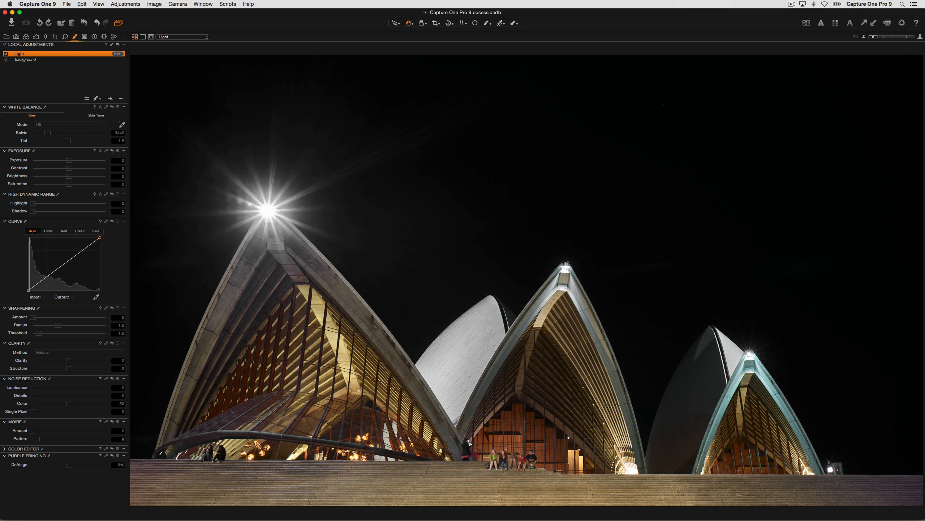
Step: Heal away the small light beside the smallest shell by painting a mask over it, sampling from the clean step edge nearby
left_click(97, 98)
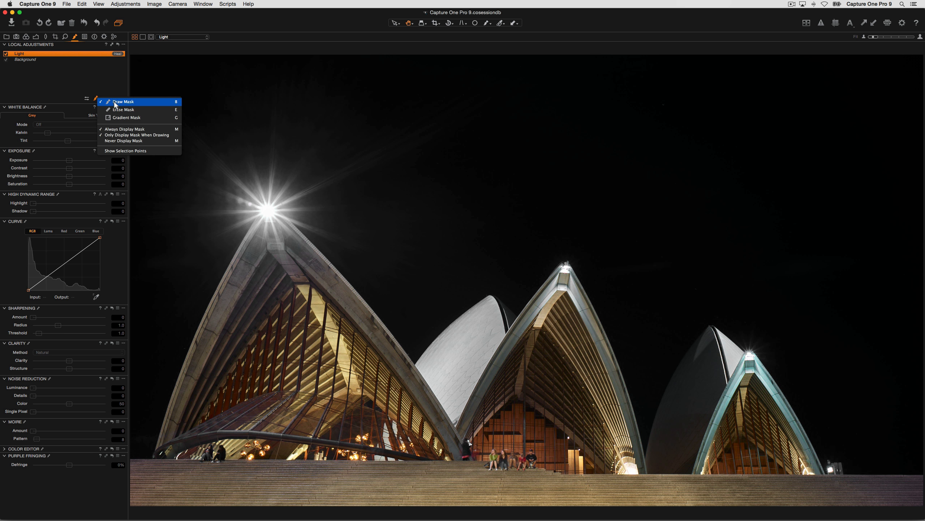
left_click(163, 104)
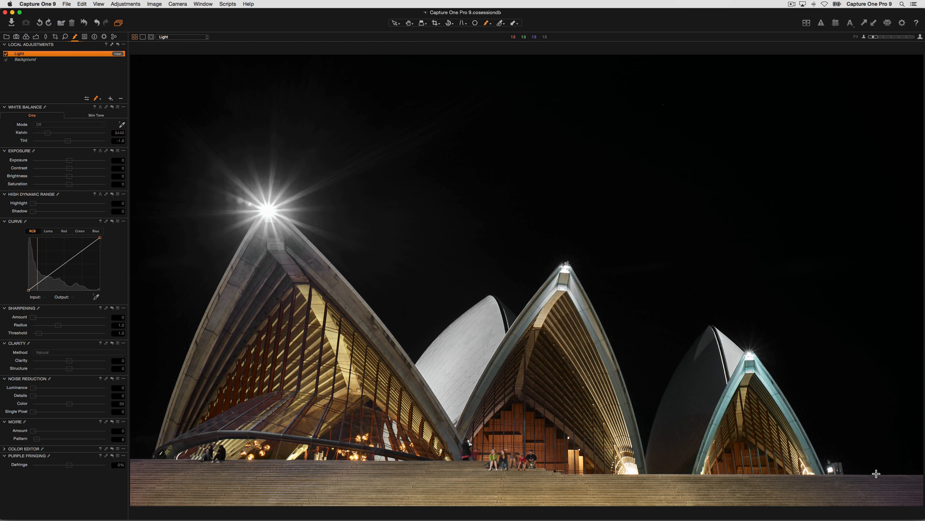
left_click(873, 474, "alt")
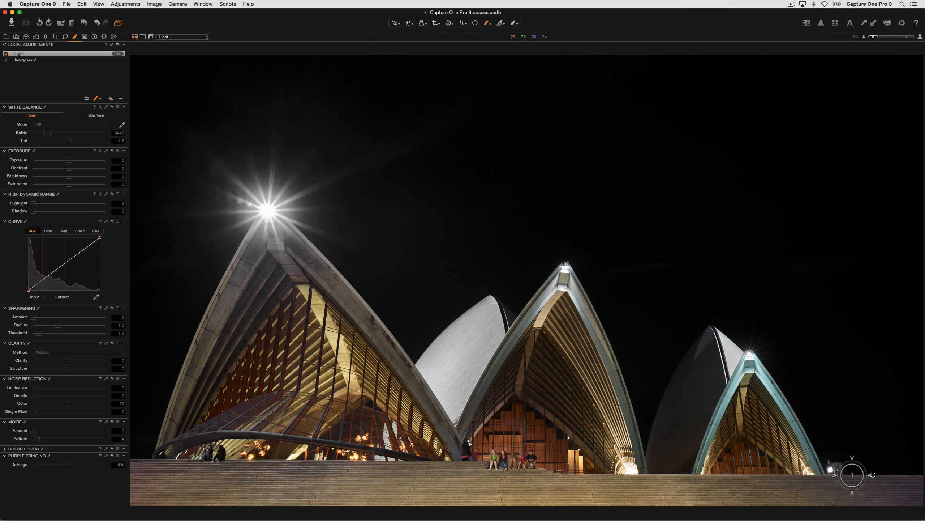
left_click_drag(847, 475, 833, 464)
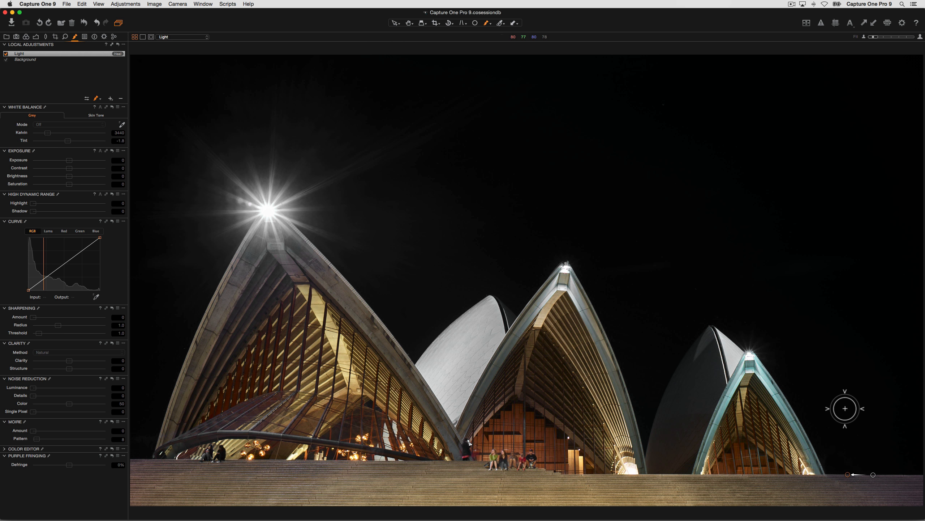
key("v")
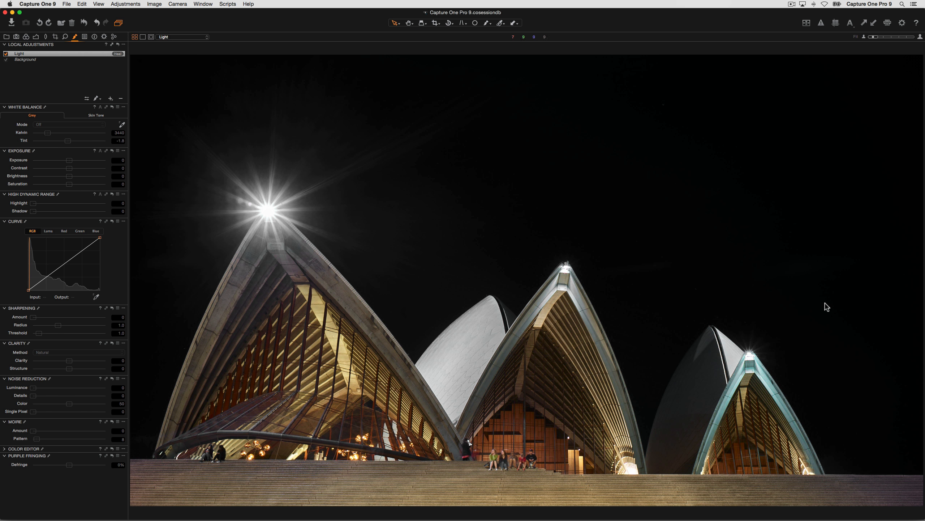
Step: Set the keystone aspect to -2% to adjust the building's proportions
left_click(55, 37)
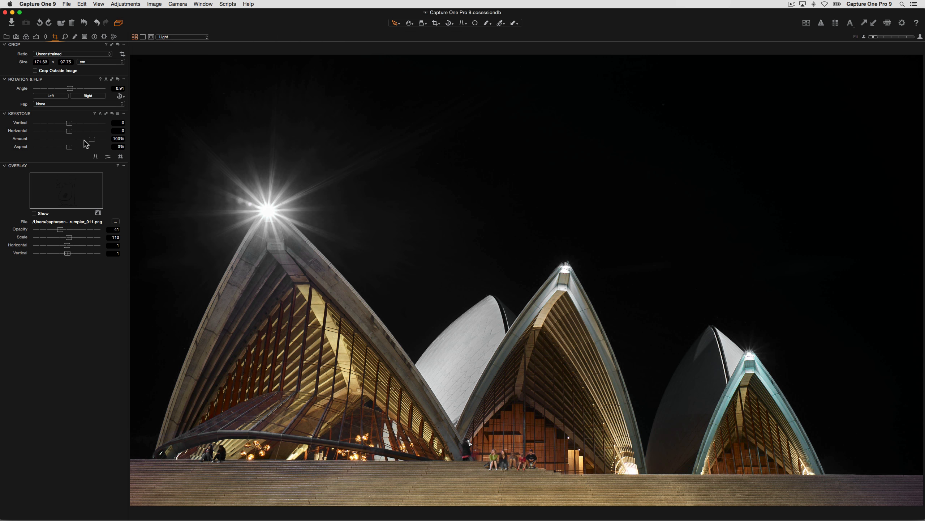
left_click(71, 147)
left_click_drag(69, 146, 66, 146)
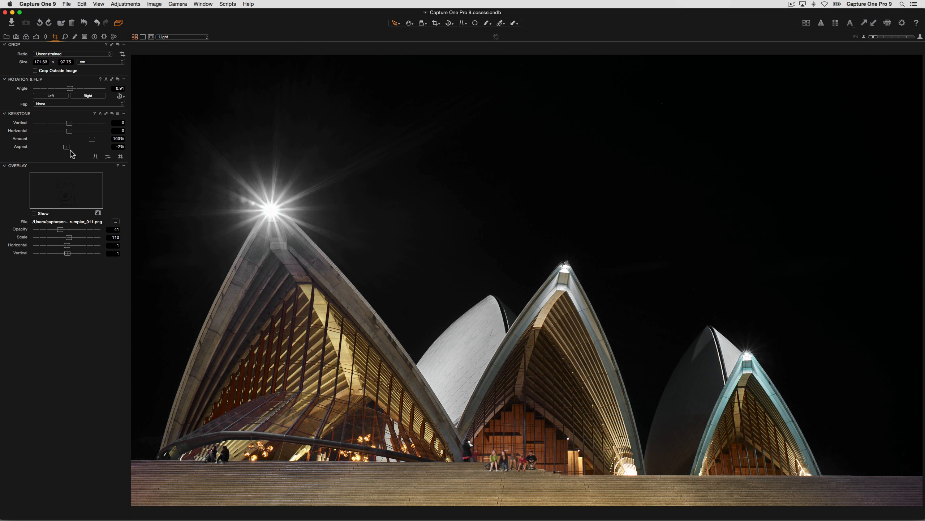